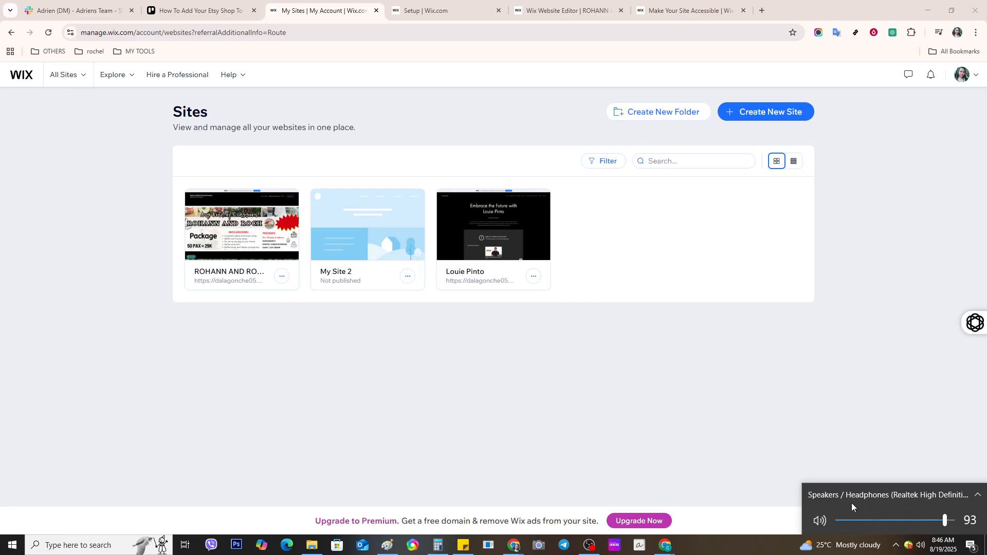
Switch to the Wix Website Editor that has the ROHANN AND ROCH site open.
left_click(604, 428)
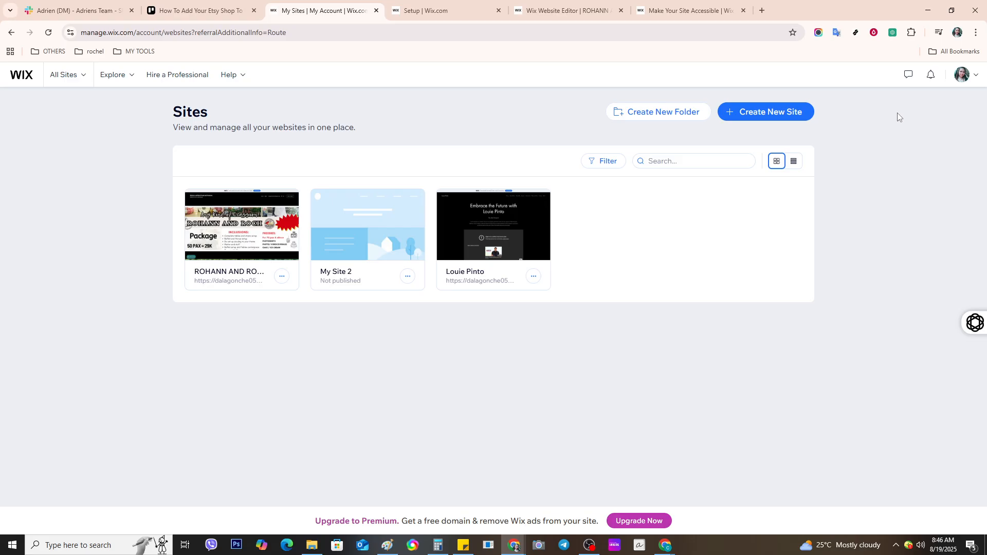
left_click(957, 84)
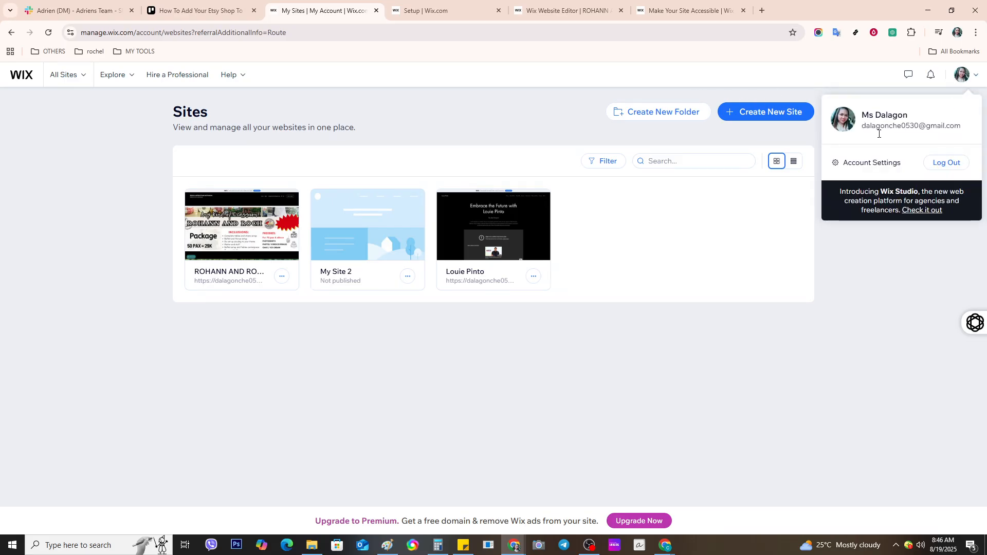
mouse_move(230, 266)
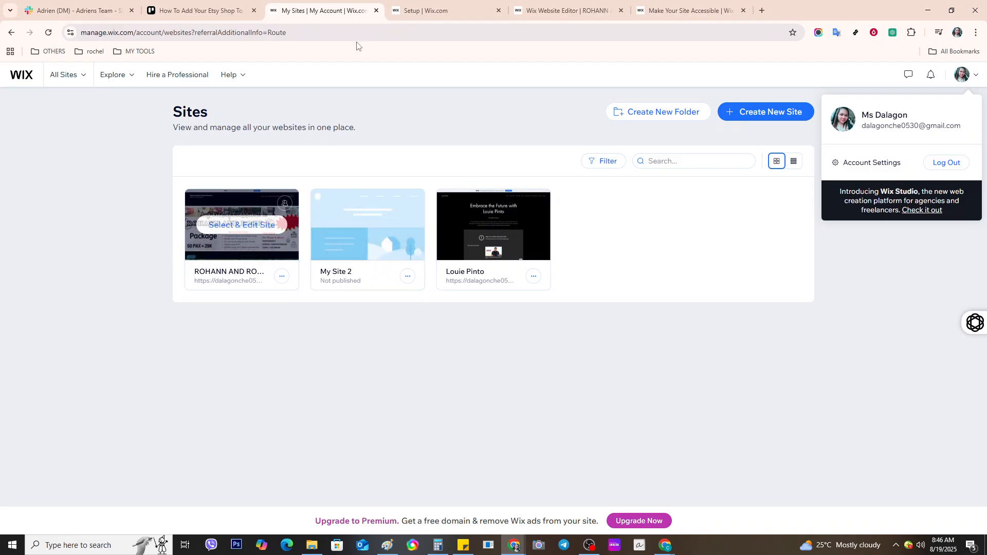
left_click(430, 11)
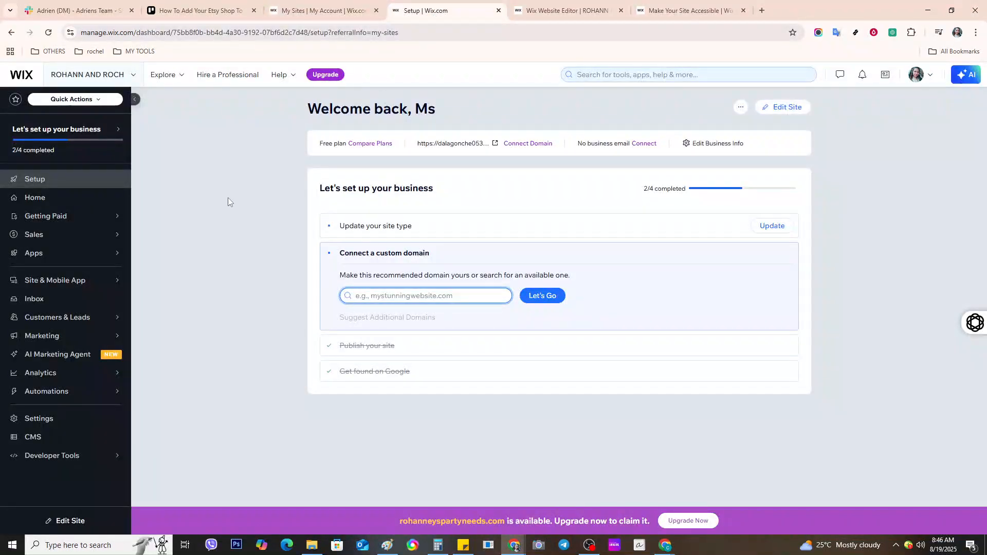
left_click(584, 8)
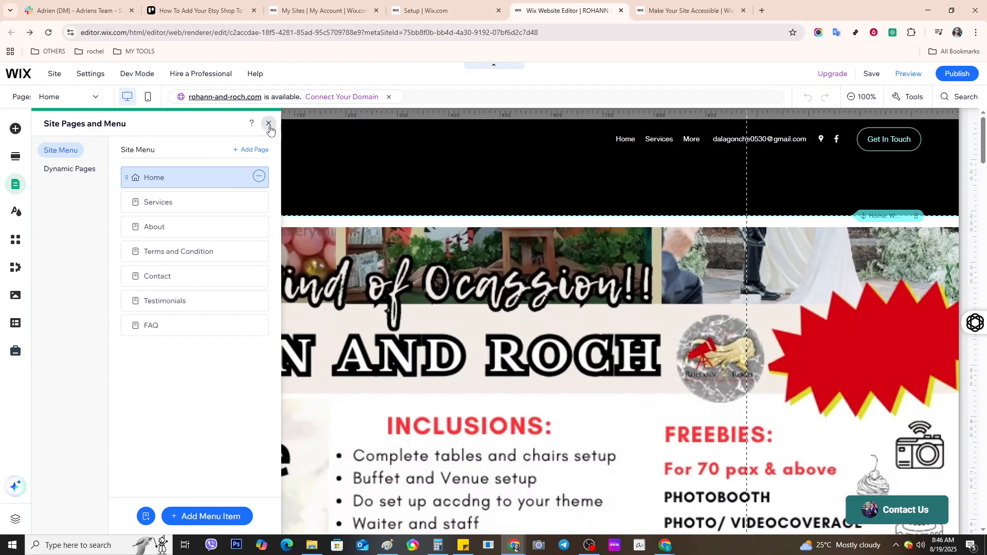
Add a new site page from the About template that combines a full story section with a contact form, keeping the name About.
left_click(15, 184)
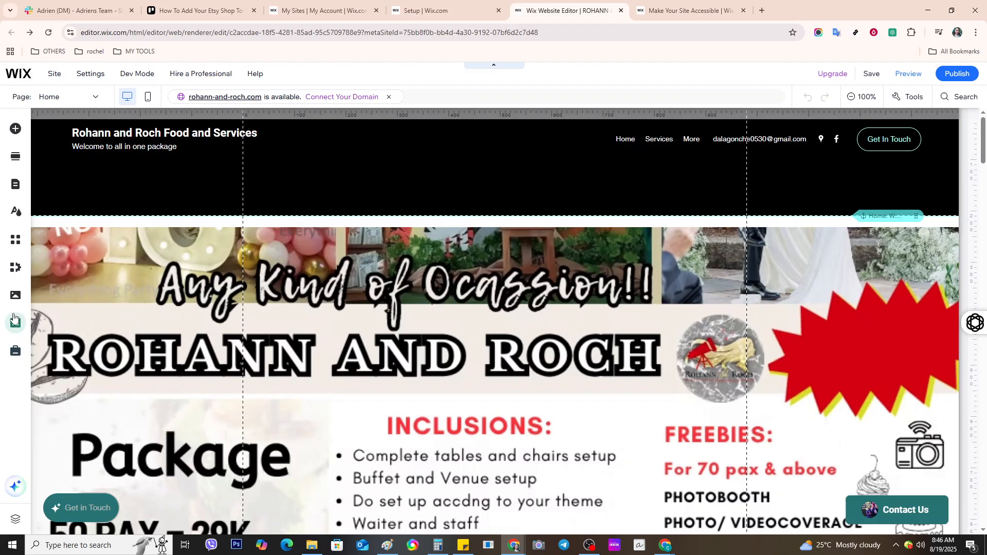
left_click(14, 185)
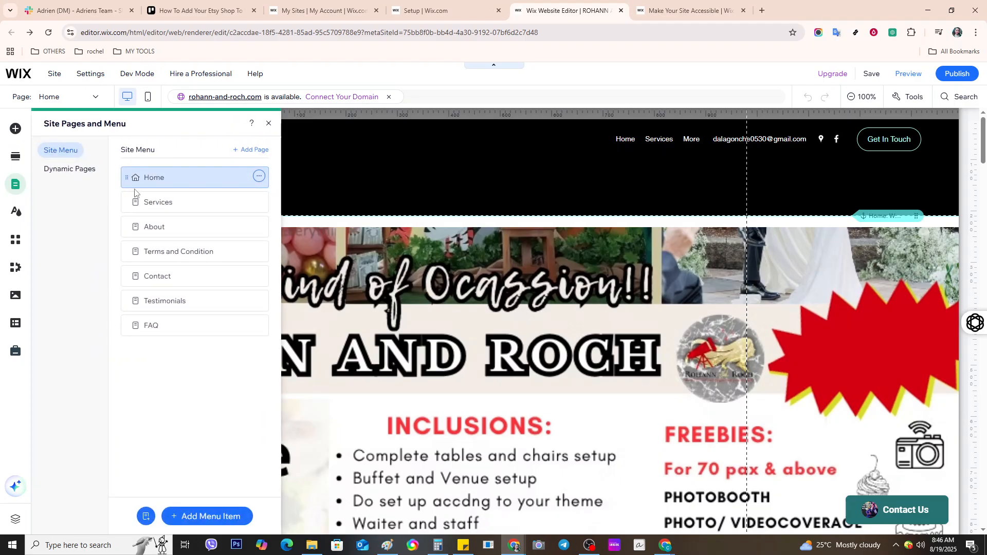
left_click(147, 517)
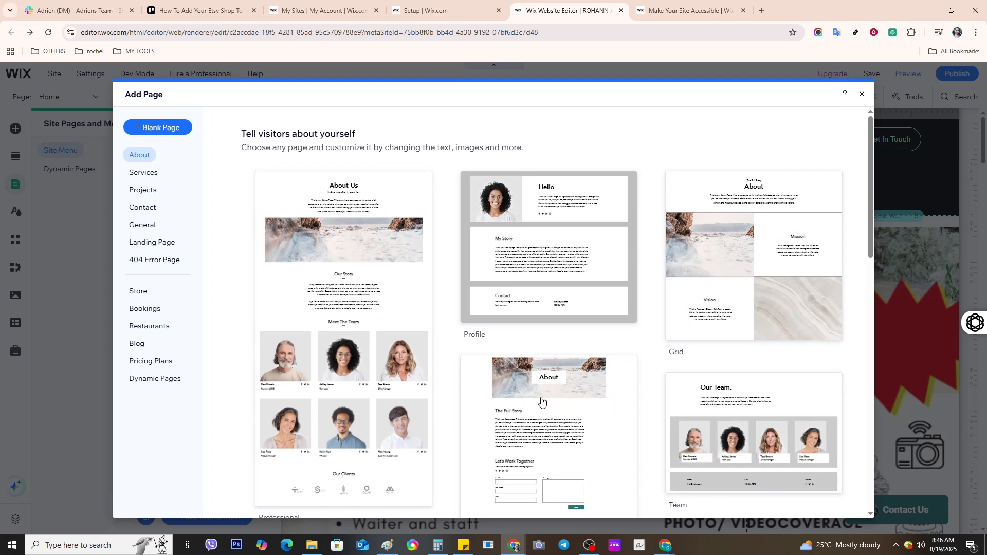
mouse_move(545, 419)
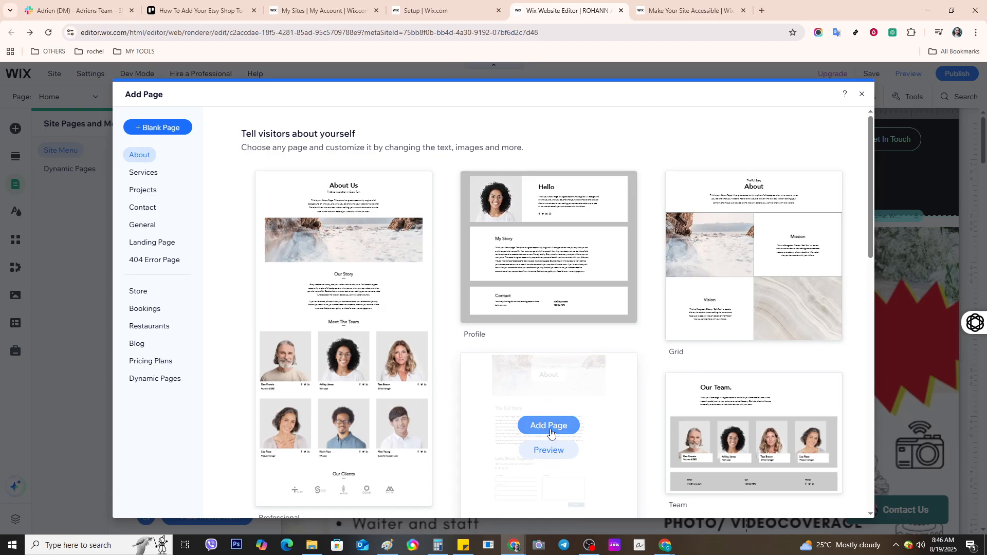
left_click(549, 426)
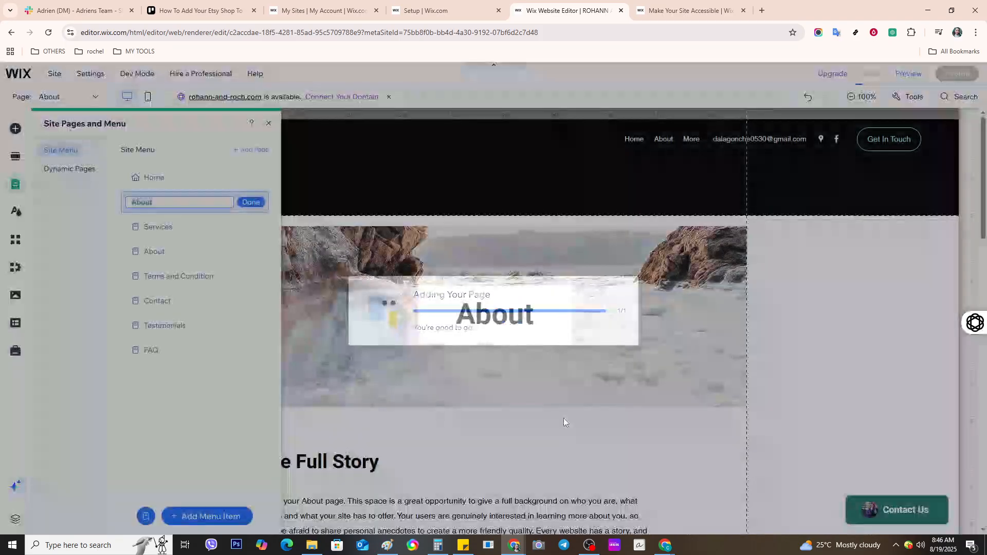
scroll(565, 426, "down", 5)
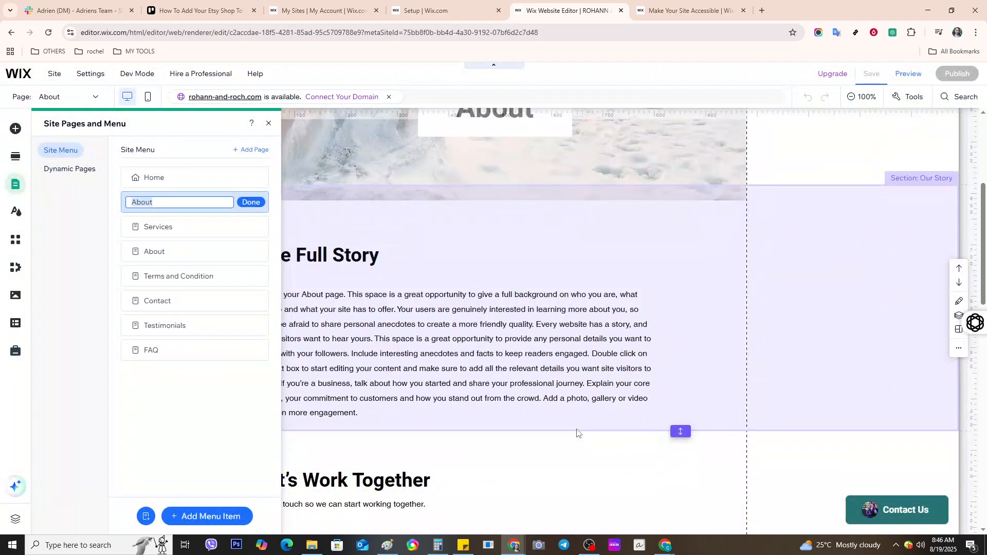
scroll(573, 432, "down", 2)
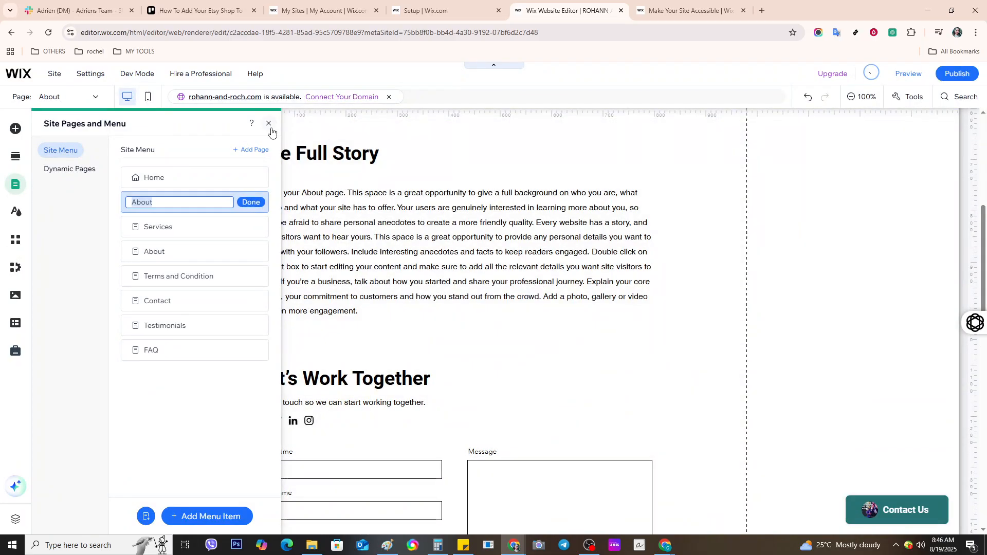
left_click(271, 128)
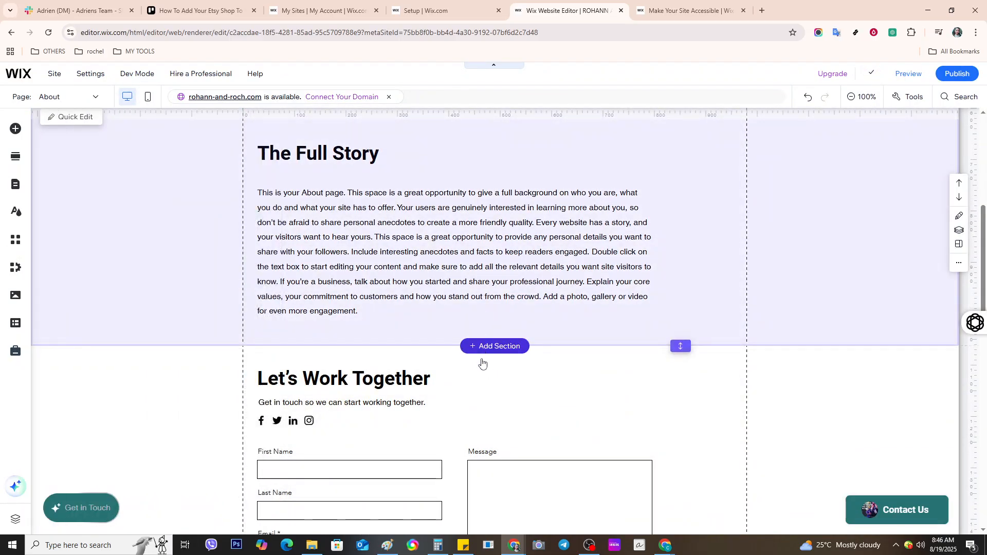
Open Quick Edit for the "Let's Work Together" contact section of the new About page.
scroll(483, 370, "down", 1)
scroll(487, 383, "down", 4)
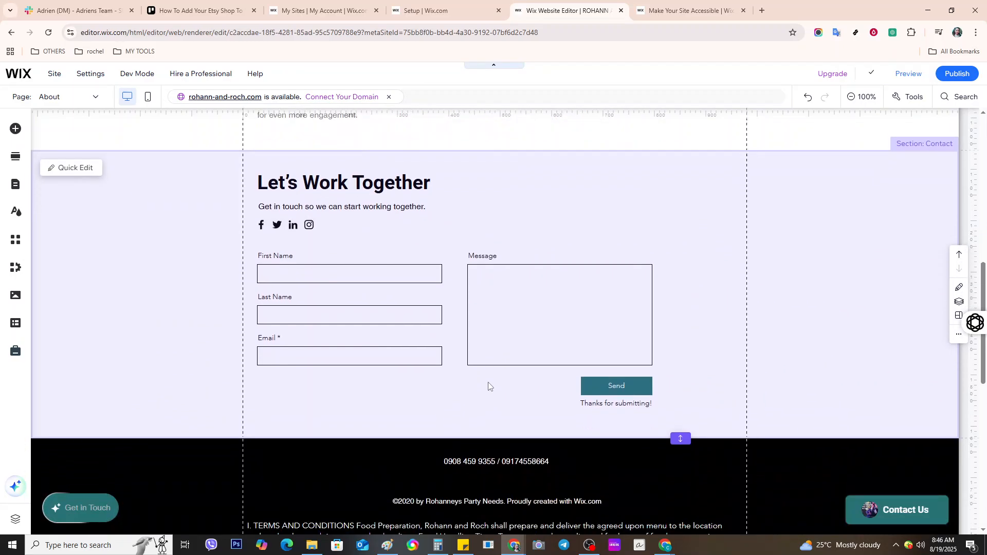
scroll(488, 386, "up", 4)
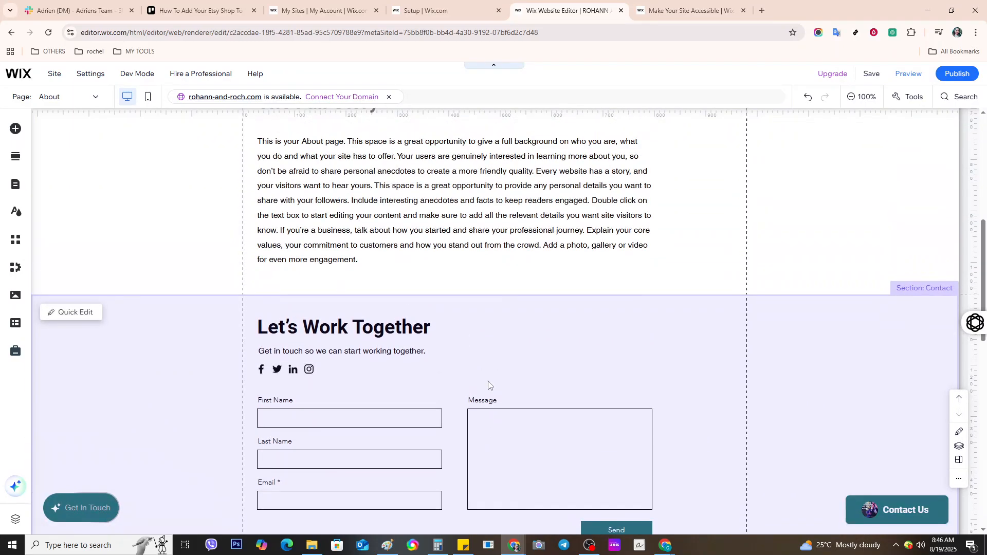
scroll(432, 399, "down", 3)
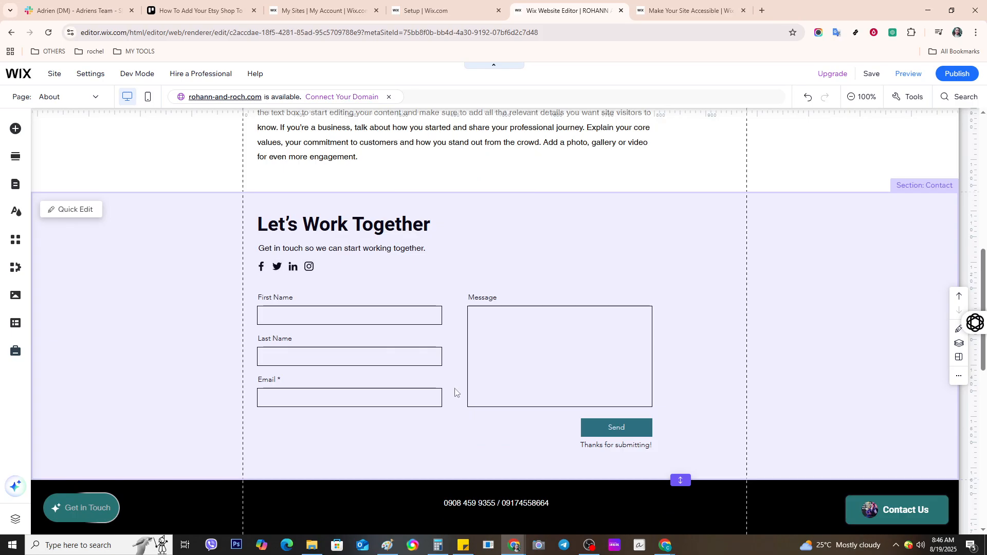
scroll(450, 389, "up", 1)
scroll(447, 387, "up", 2)
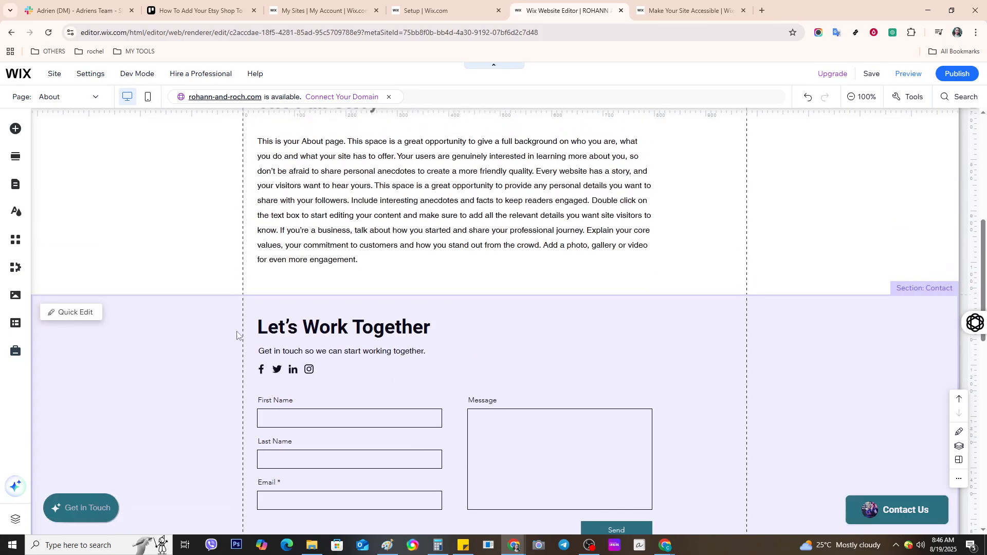
left_click(72, 317)
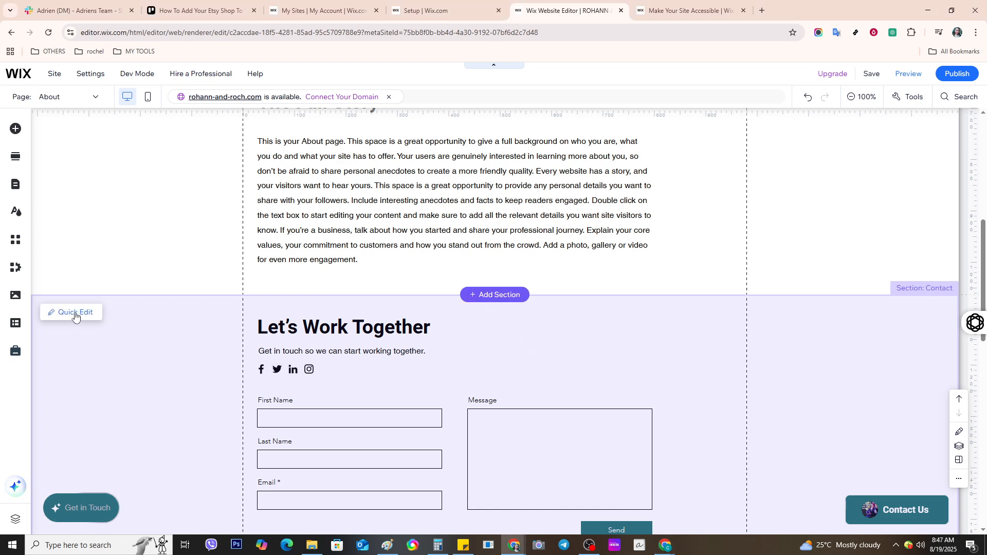
left_click(361, 315)
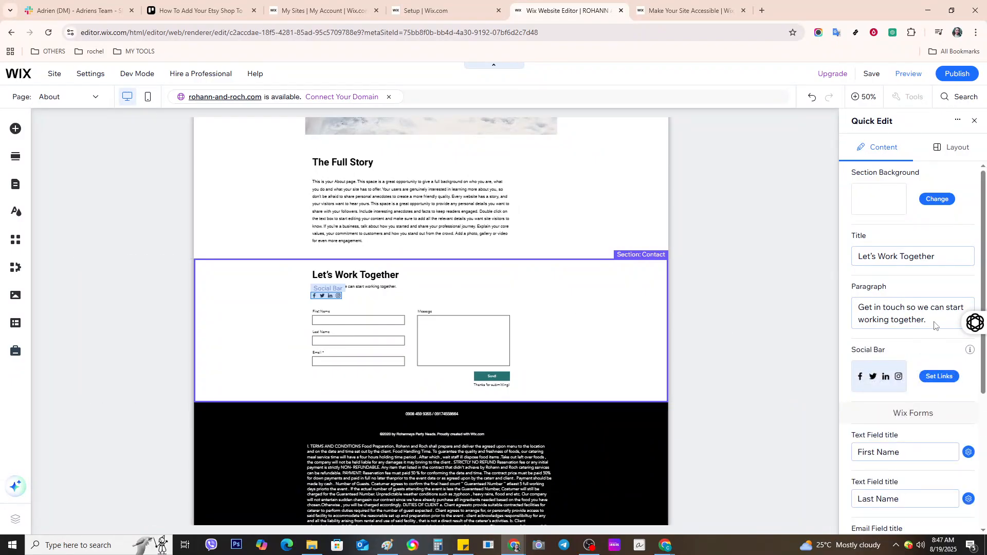
Replace the contact section's title text with "Get My Free Guide".
left_click(926, 260)
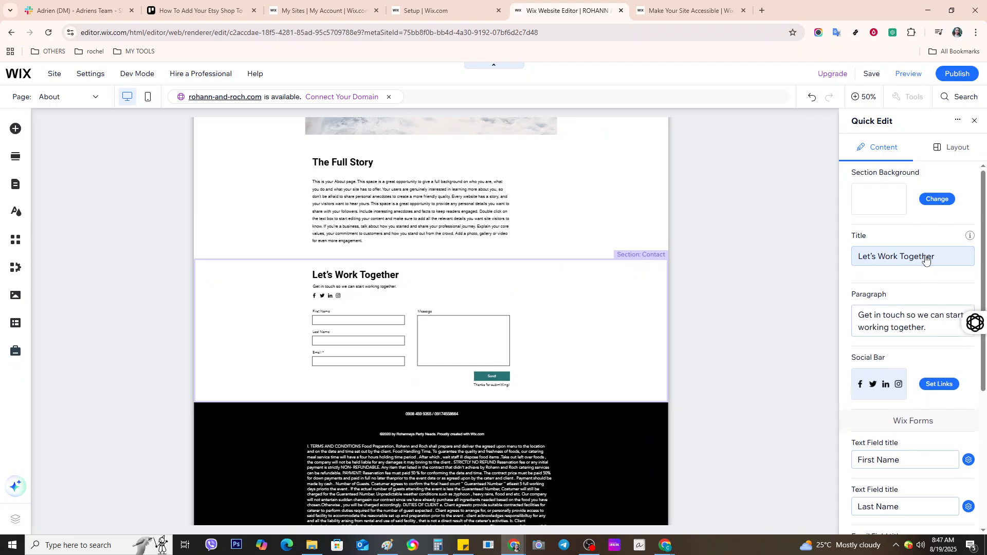
left_click(926, 259)
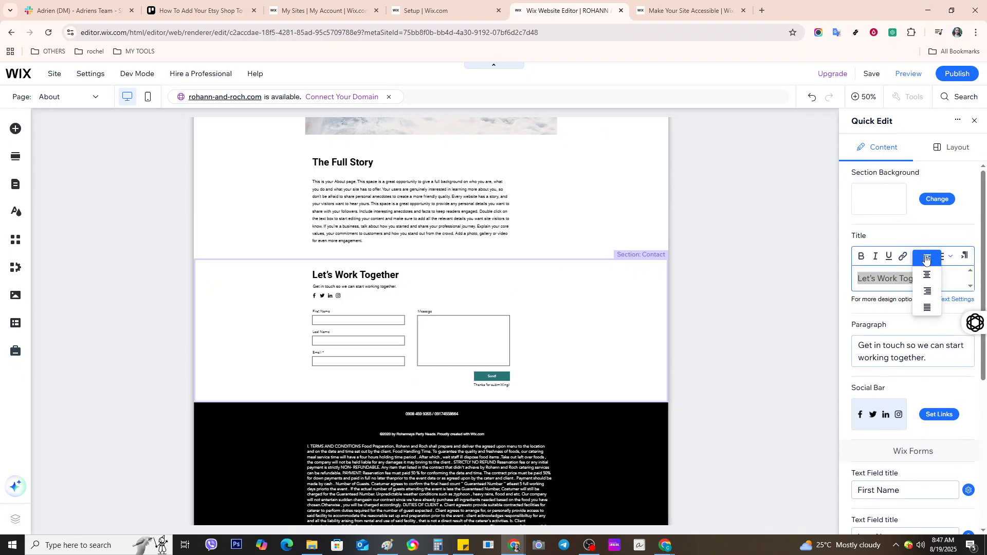
left_click(886, 272)
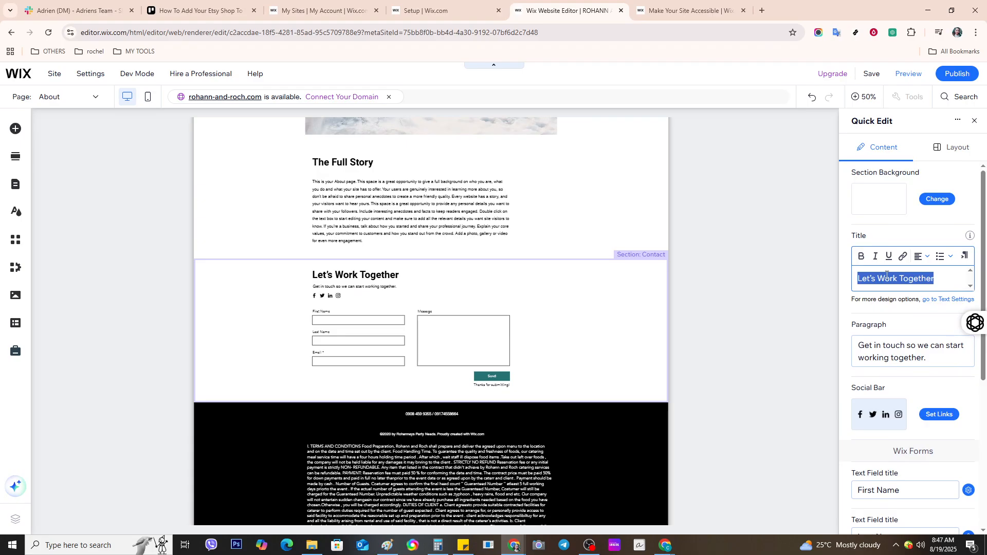
type("\"Get My Free Guide\"")
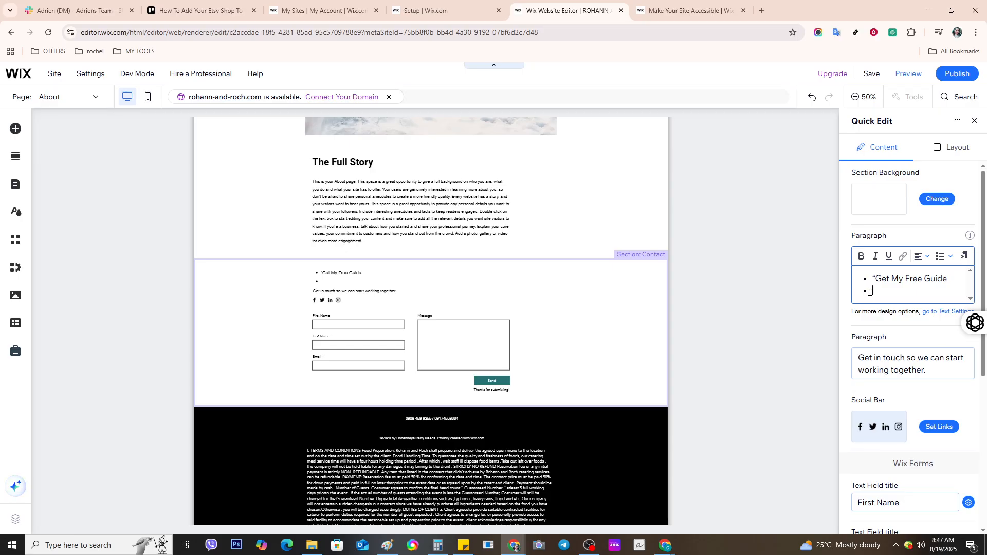
Clean up the contact section's heading by removing the quotation mark, the bullet formatting and the empty extra line.
key("BackSpace")
key("BackSpace")
key("BackSpace")
left_click(946, 257)
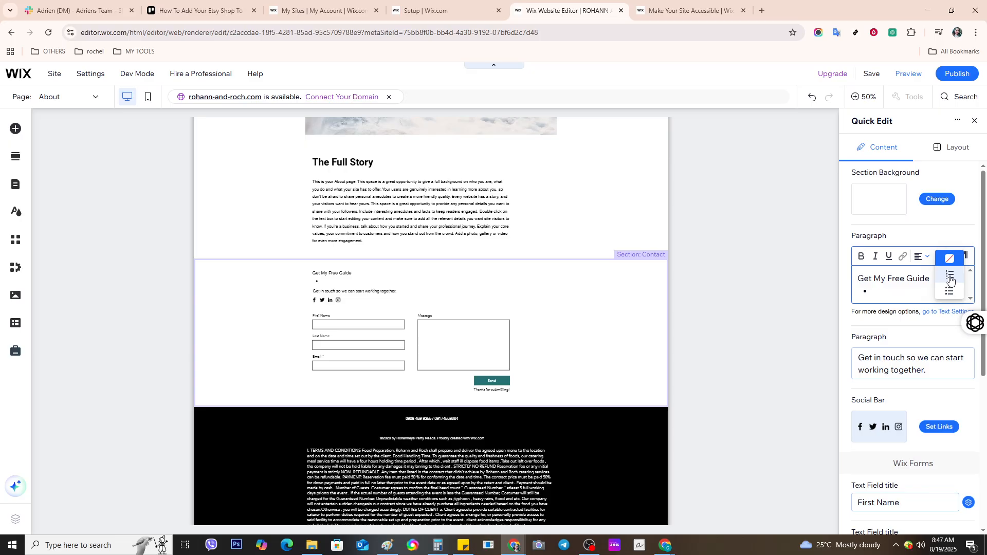
left_click(952, 261)
left_click(894, 288)
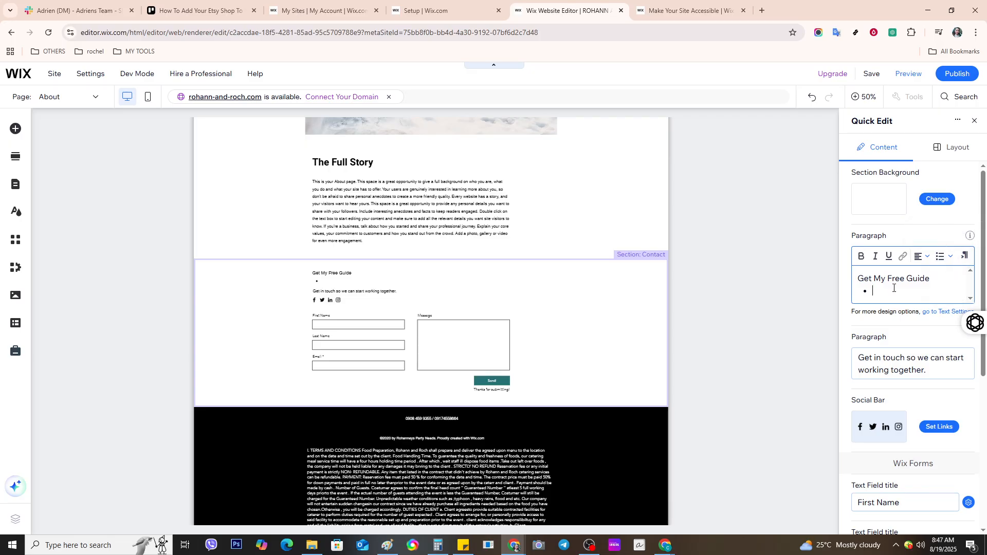
key("Return")
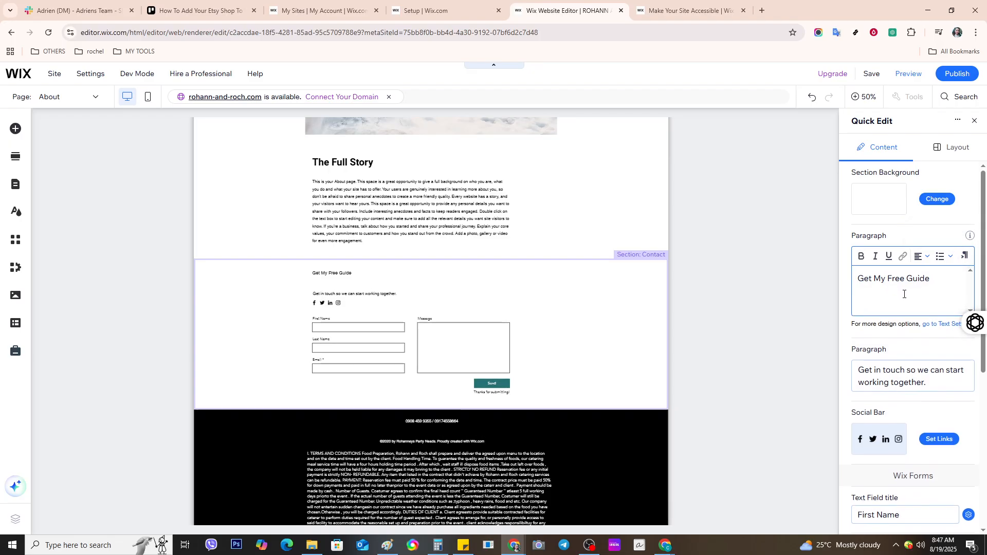
key("BackSpace")
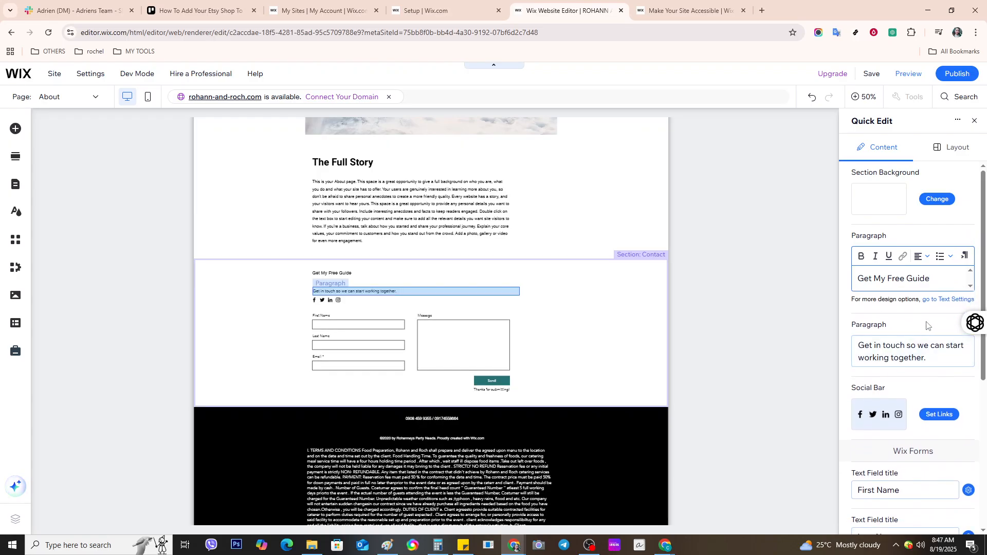
Make the "Get My Free Guide" heading text bold.
mouse_move(948, 83)
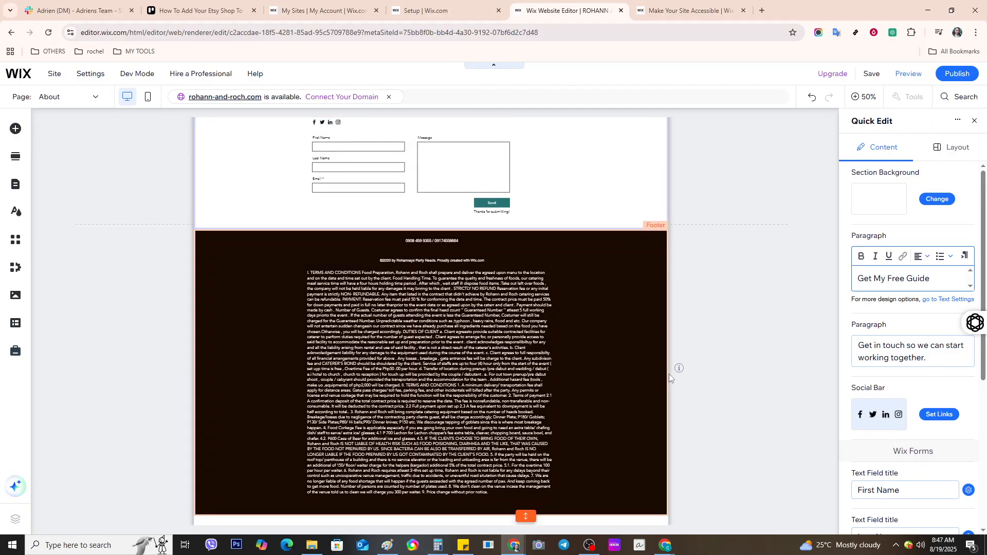
scroll(669, 375, "up", 5)
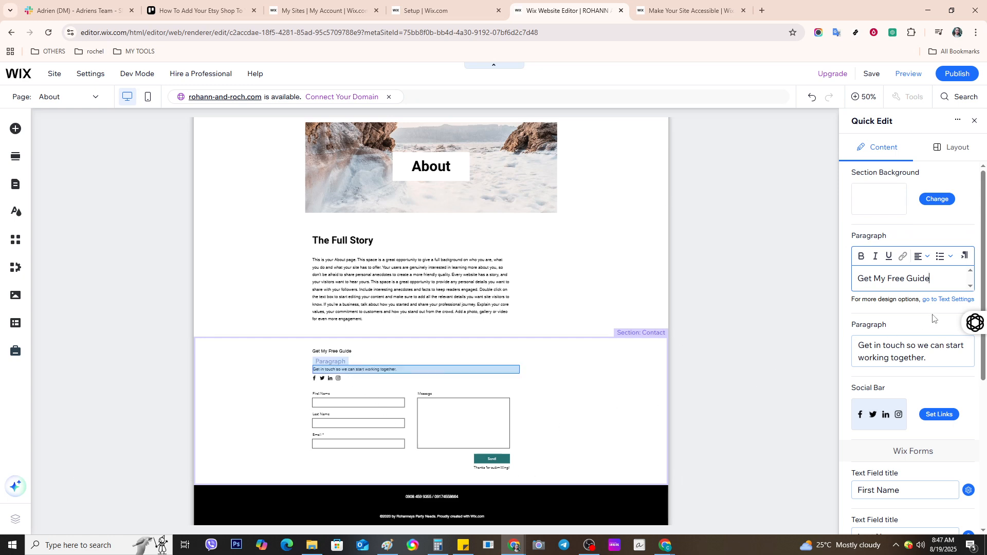
left_click_drag(932, 279, 856, 282)
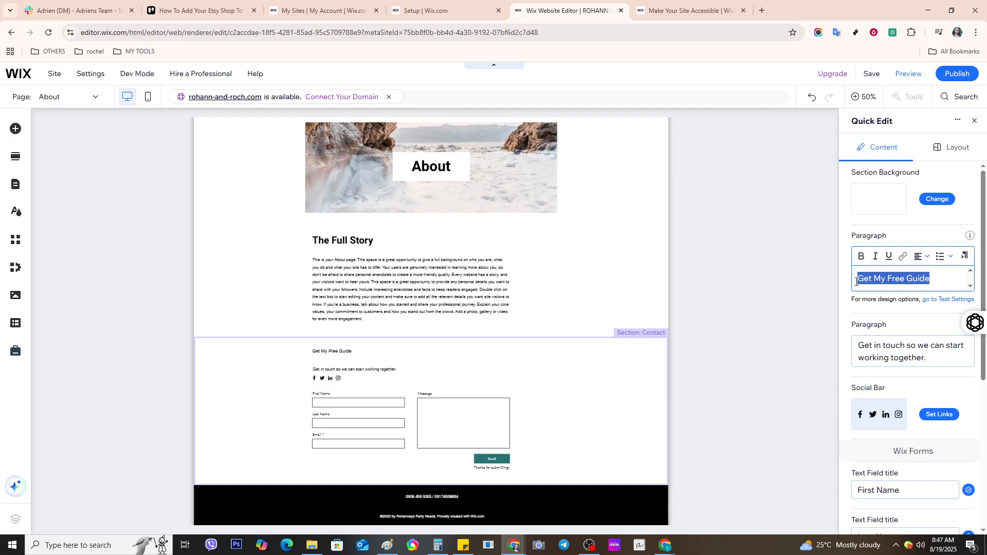
left_click(861, 256)
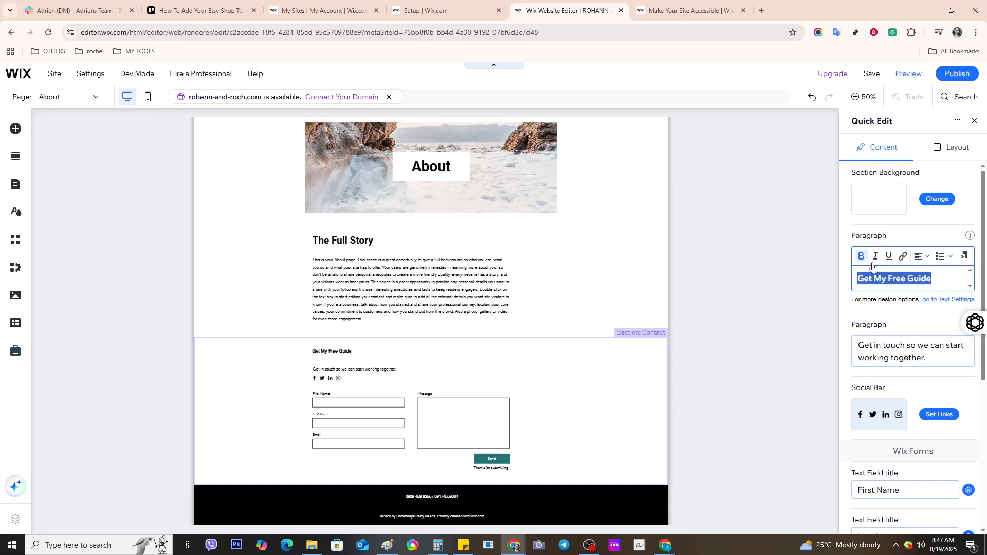